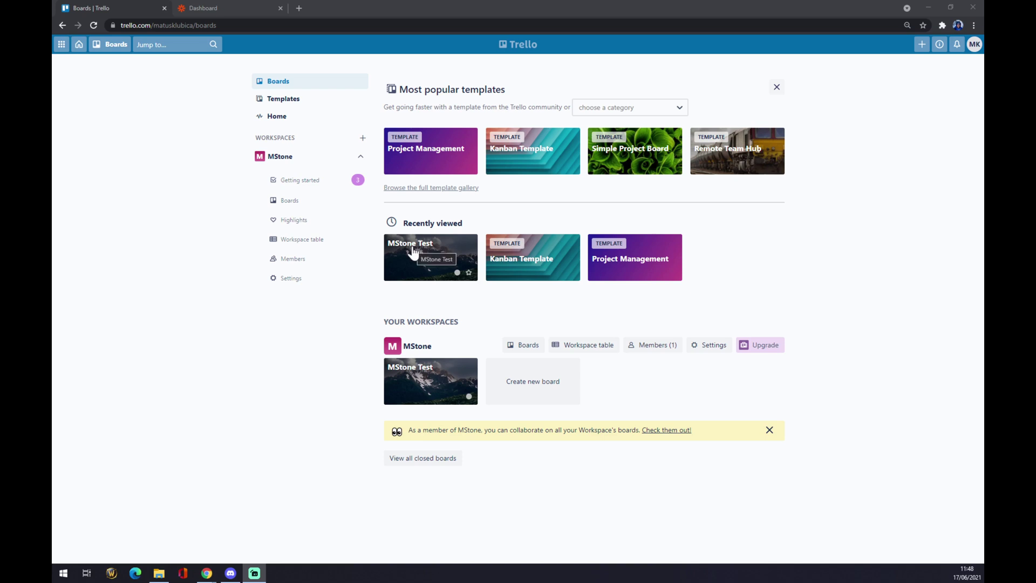
- Open the MStone Test board in Trello and bring up its side menu
left_click(413, 252)
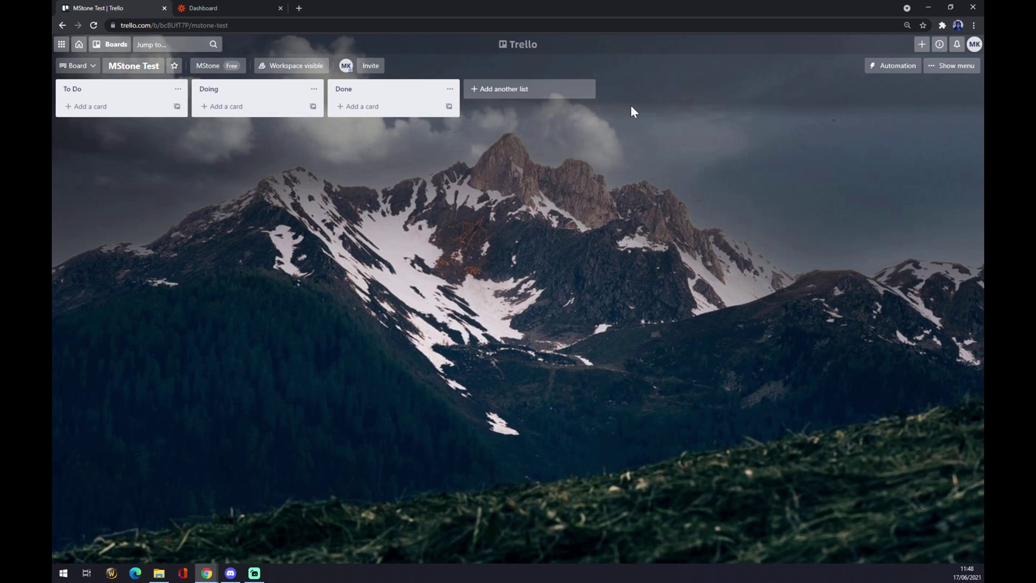
left_click(959, 73)
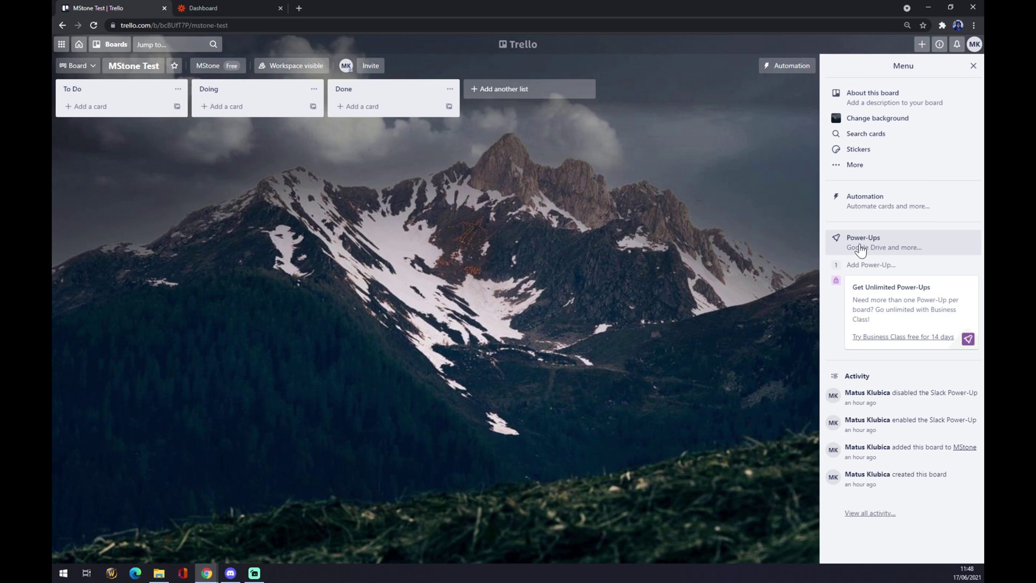
- Open the board's Power-Ups directory, close the side menu, and browse the listed Power-Ups
left_click(900, 248)
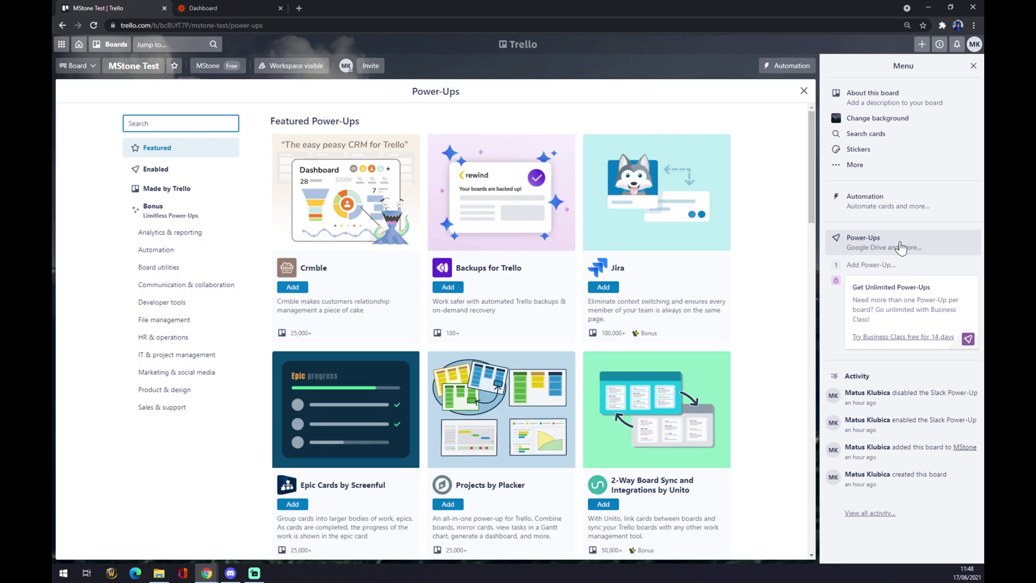
left_click(973, 65)
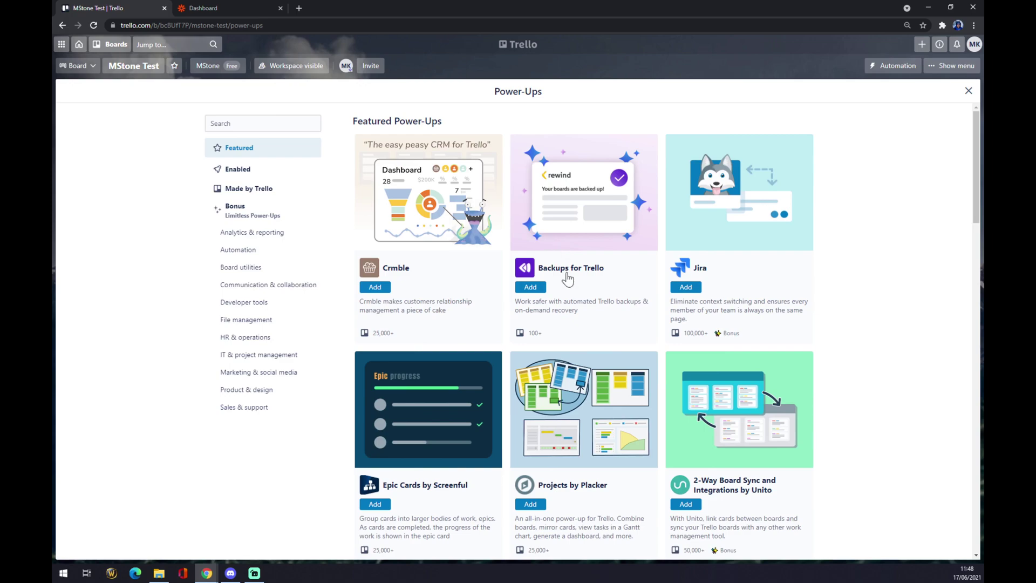
scroll(762, 308, "down", 1)
scroll(763, 307, "down", 10)
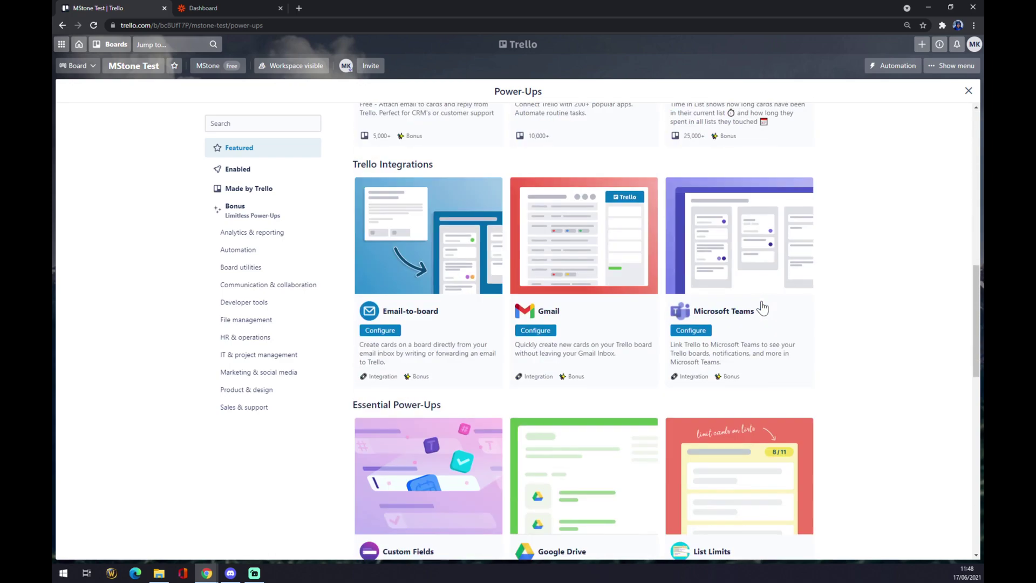
scroll(763, 308, "up", 7)
scroll(762, 307, "up", 4)
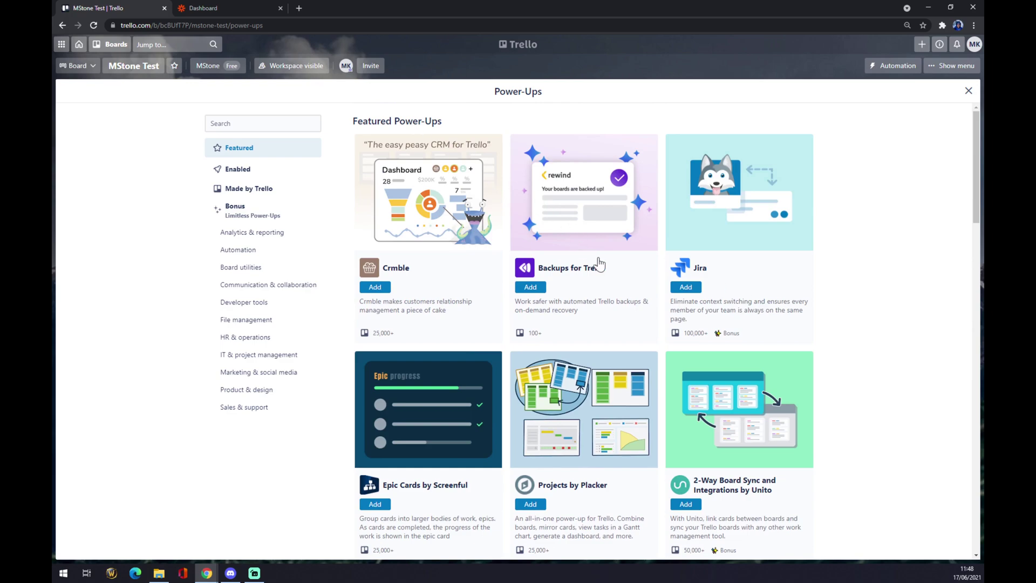
scroll(606, 270, "down", 8)
scroll(605, 269, "down", 10)
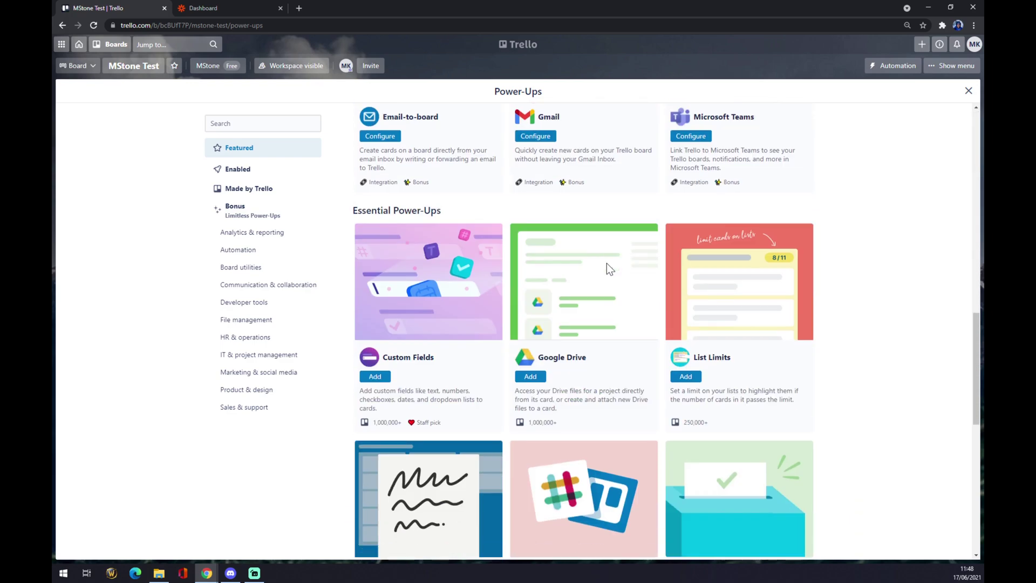
scroll(605, 268, "down", 4)
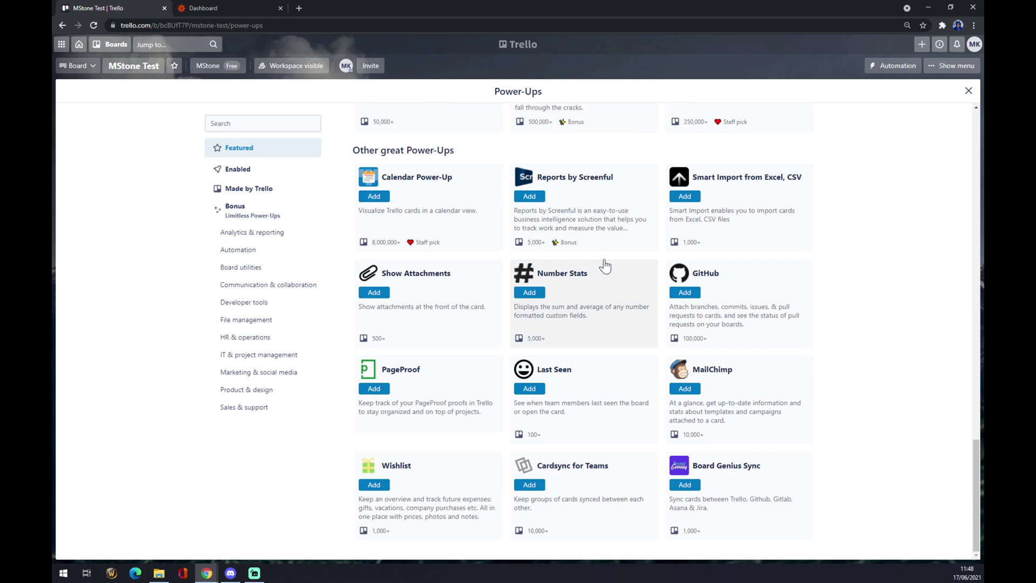
scroll(582, 361, "up", 2)
scroll(581, 367, "up", 2)
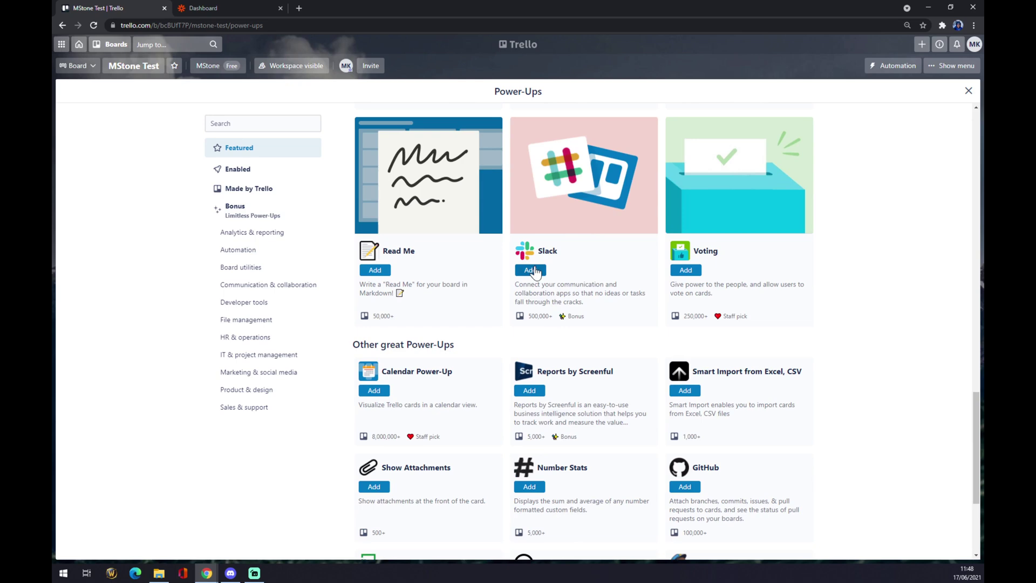
scroll(534, 272, "up", 20)
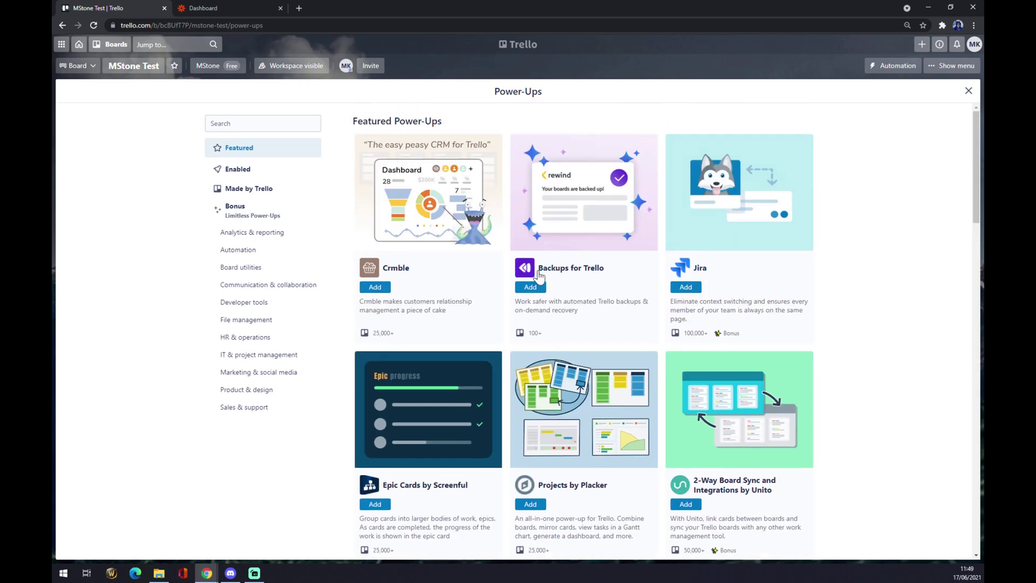
- Search the Power-Ups for 'jira', then switch to the Zapier dashboard tab
left_click(296, 123)
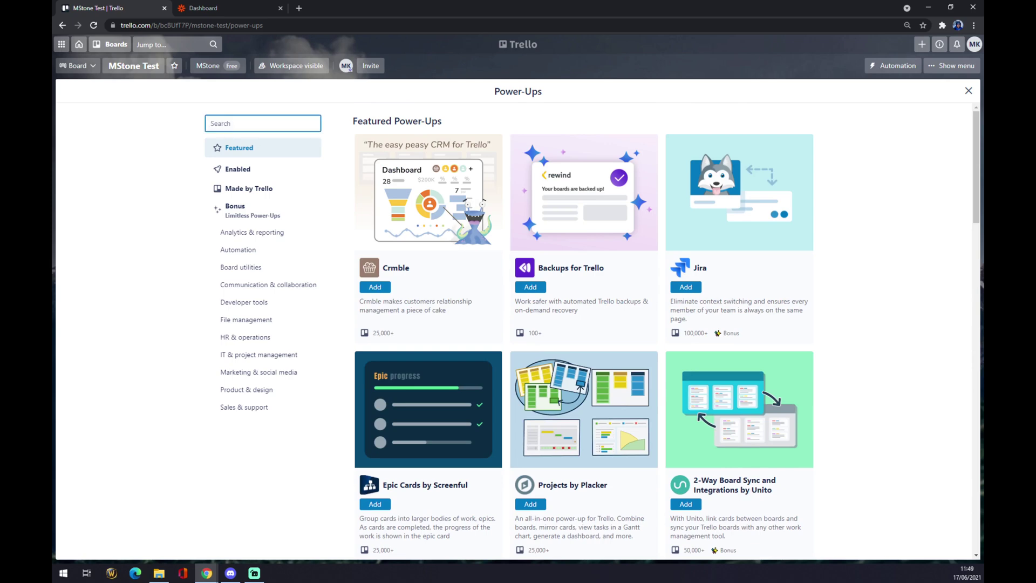
type("jira")
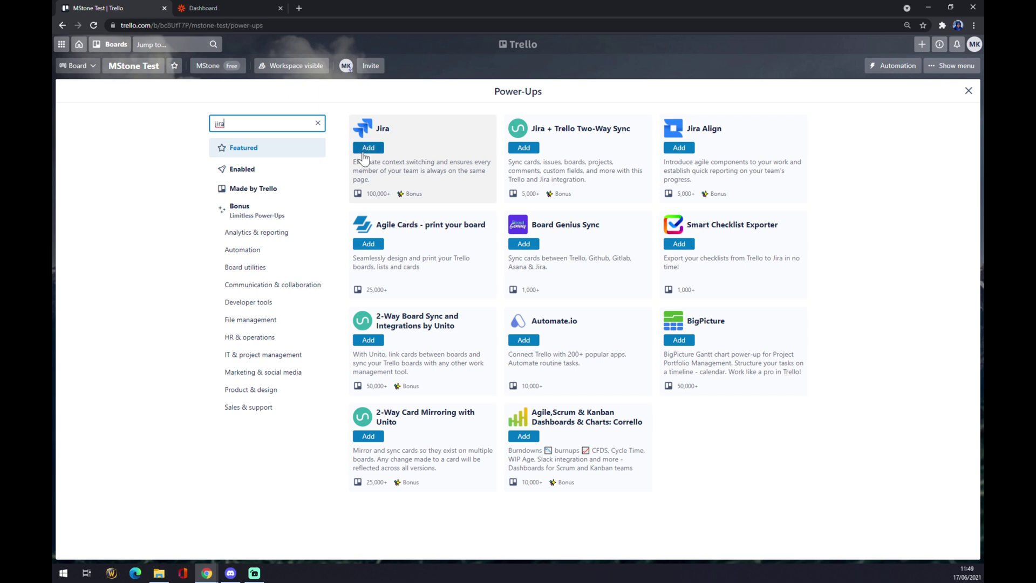
left_click(219, 8)
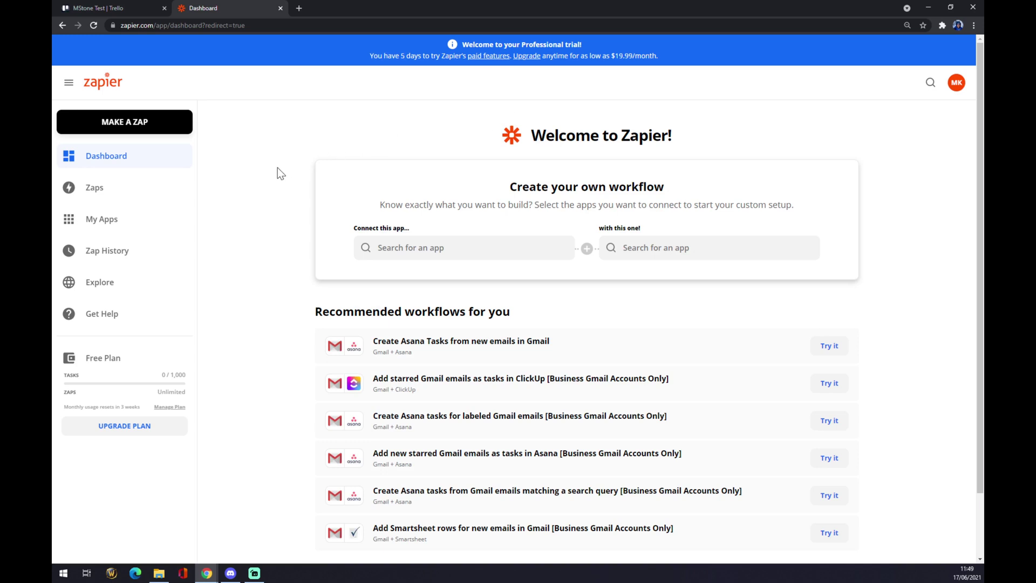
- Make a new zap named 'trello to jira' and focus the trigger app search
left_click(127, 126)
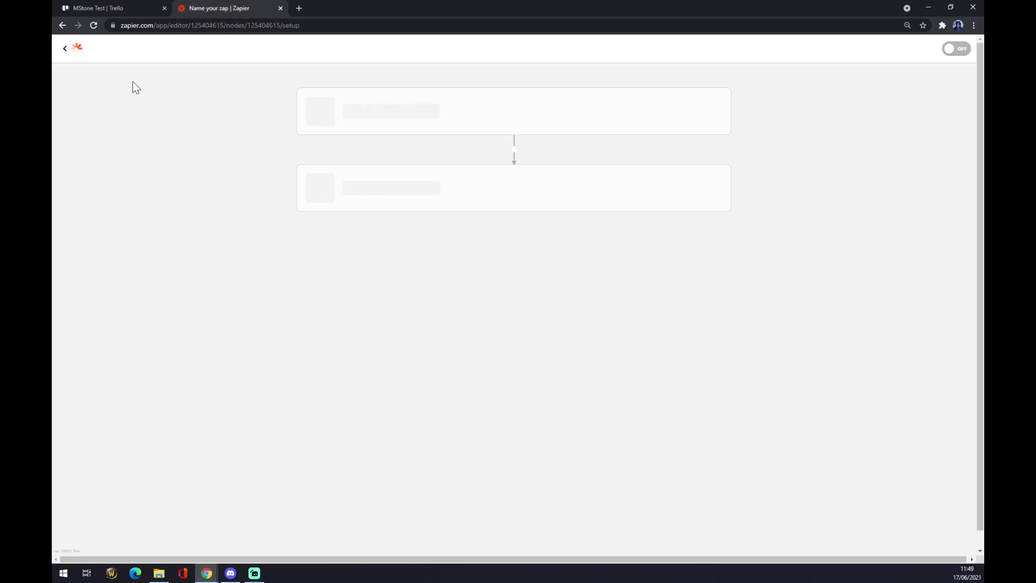
left_click(162, 68)
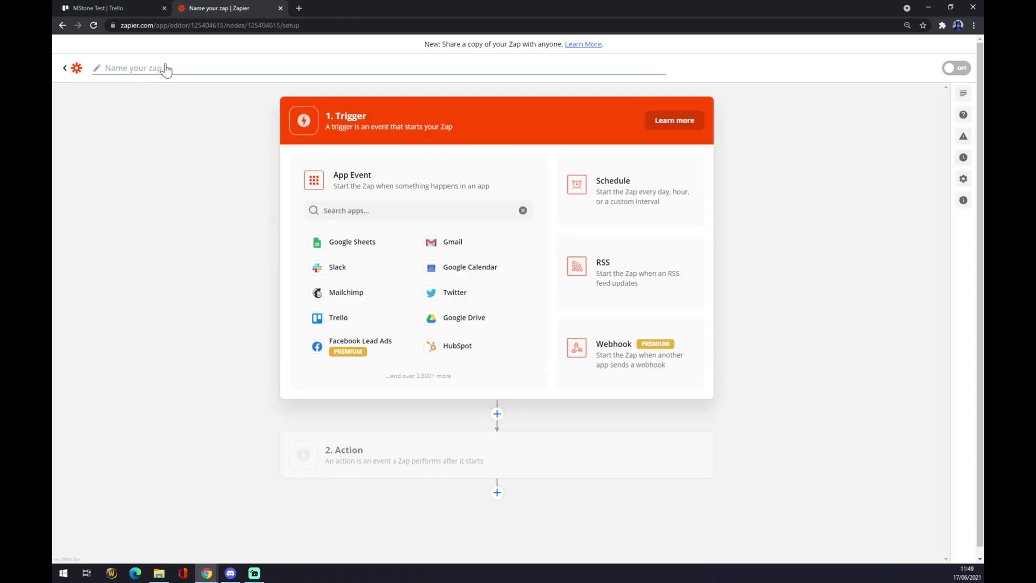
type("trello to jira")
left_click(128, 94)
left_click(325, 211)
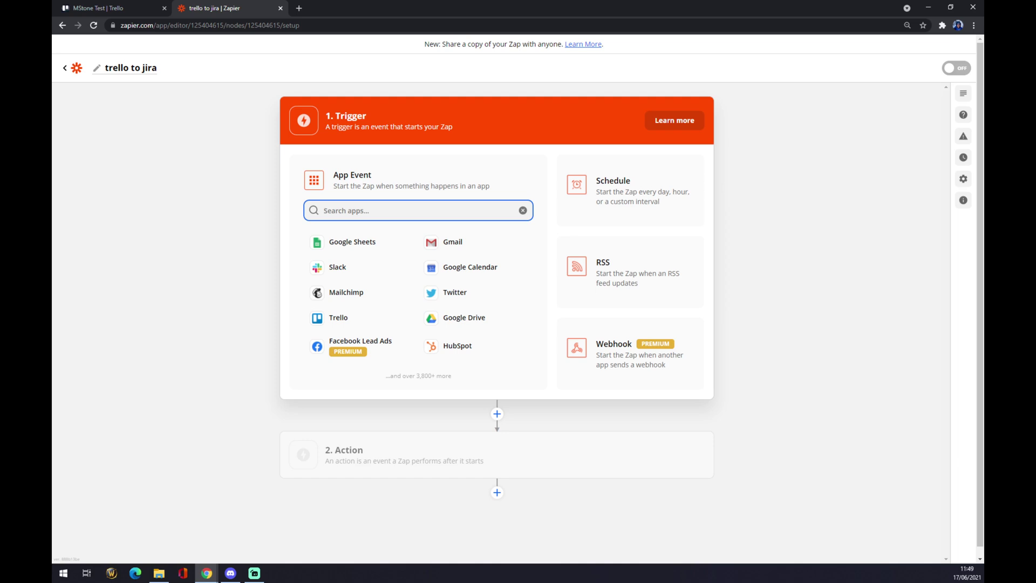
- Set Trello as the trigger app with the New Activity event and continue
type("trell")
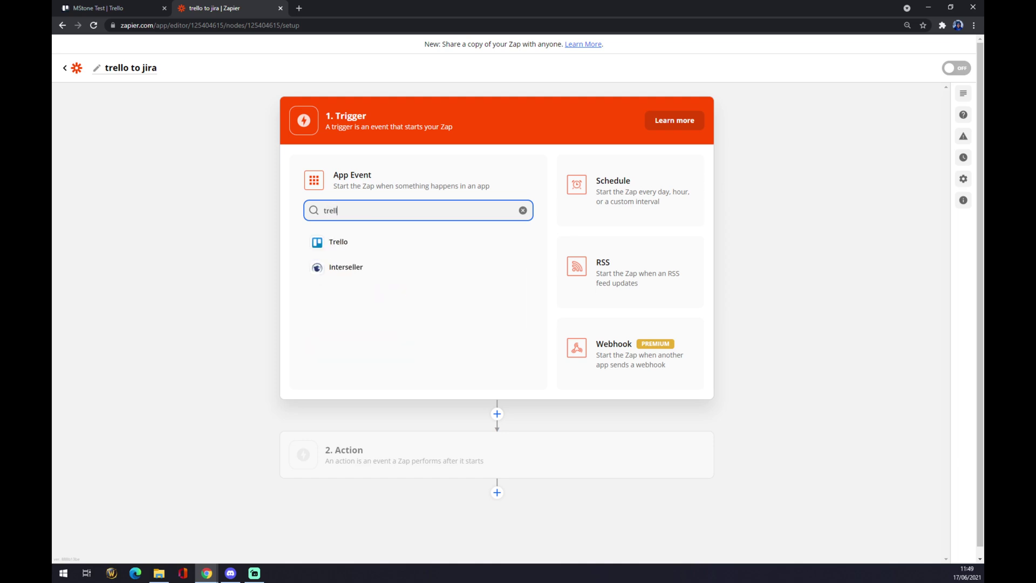
left_click(358, 241)
left_click(360, 242)
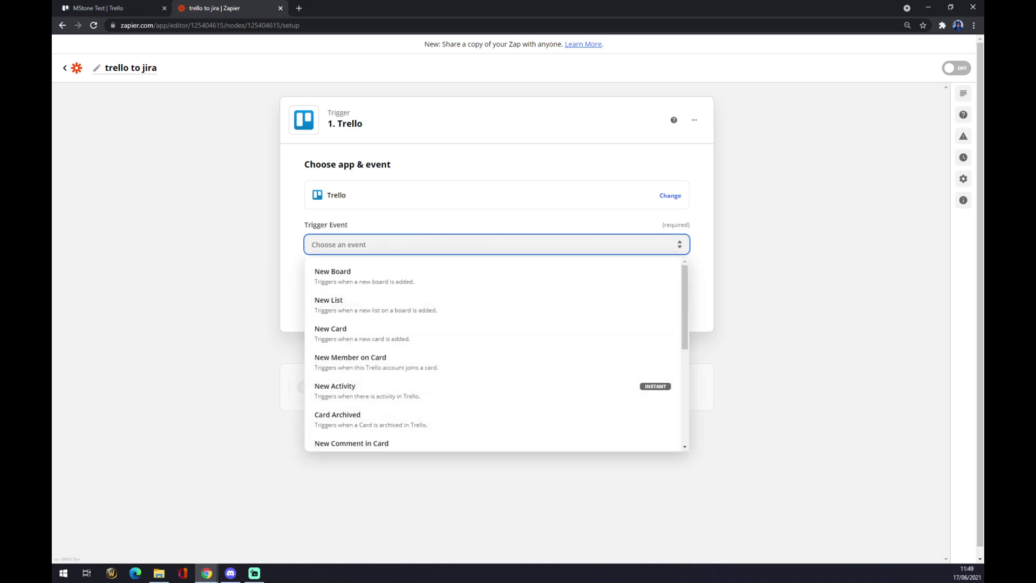
scroll(412, 287, "down", 5)
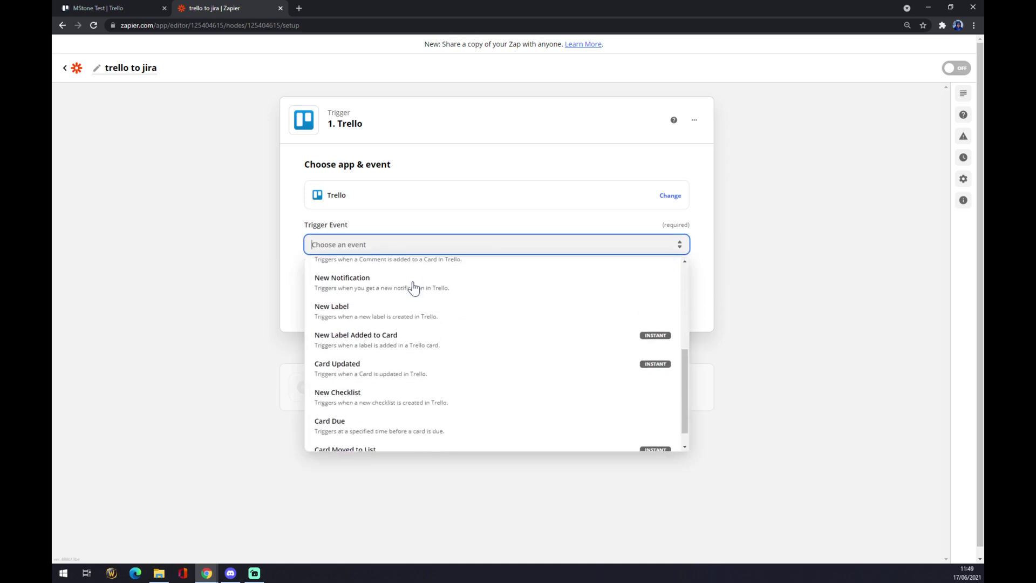
scroll(421, 296, "up", 5)
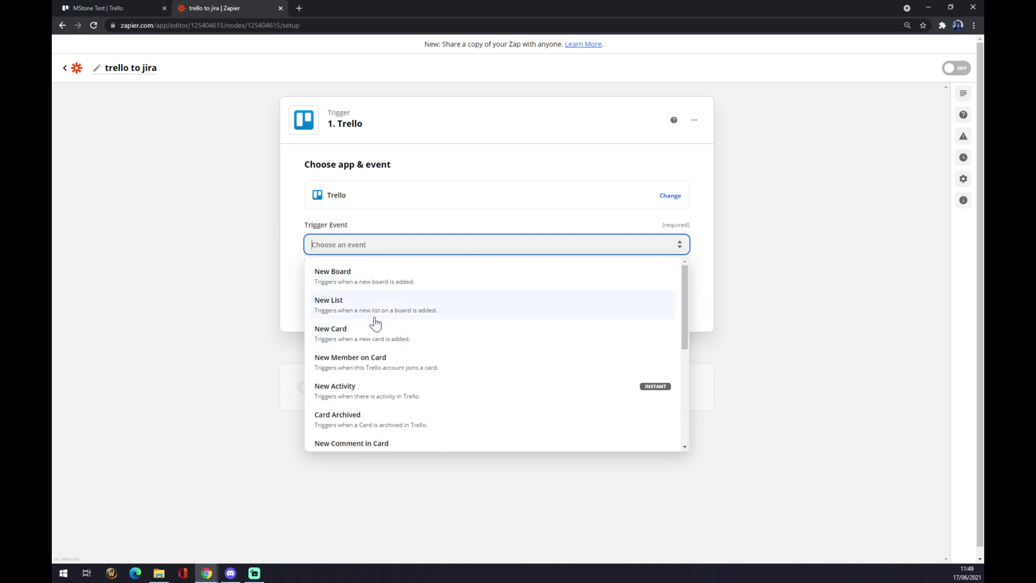
left_click(390, 396)
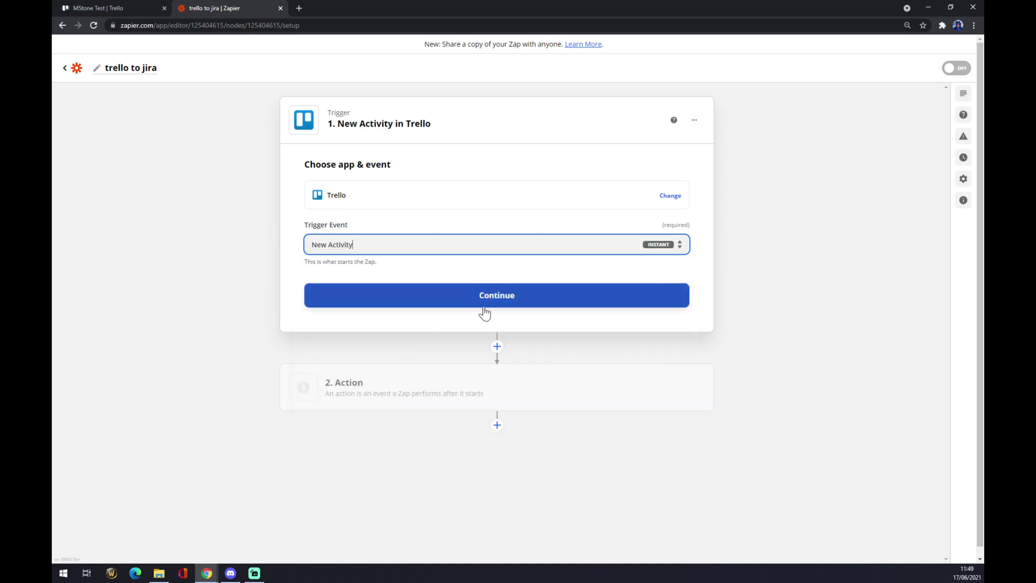
left_click(485, 309)
left_click(486, 308)
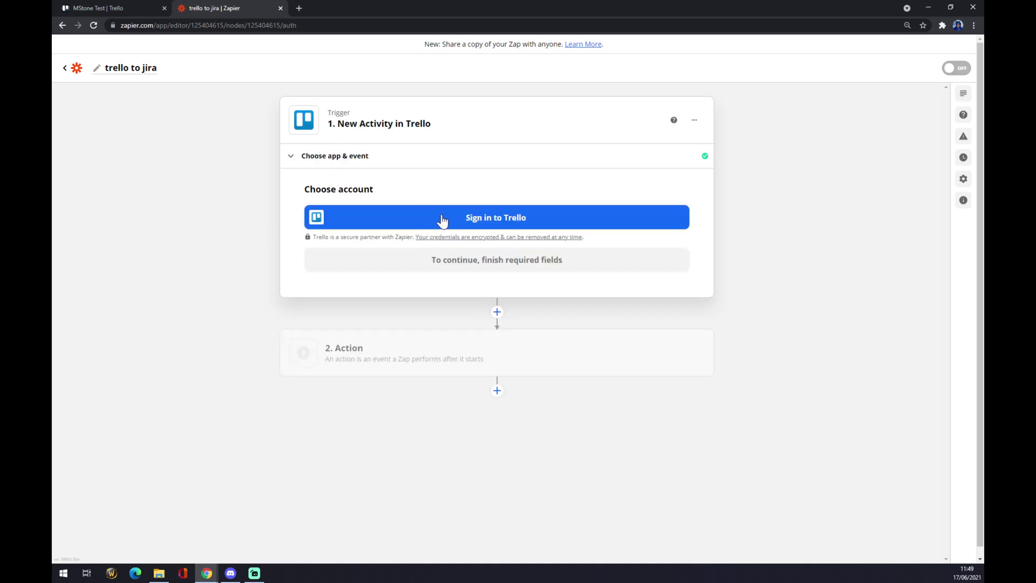
- Sign in to Trello and allow Zapier access to the account
left_click(475, 221)
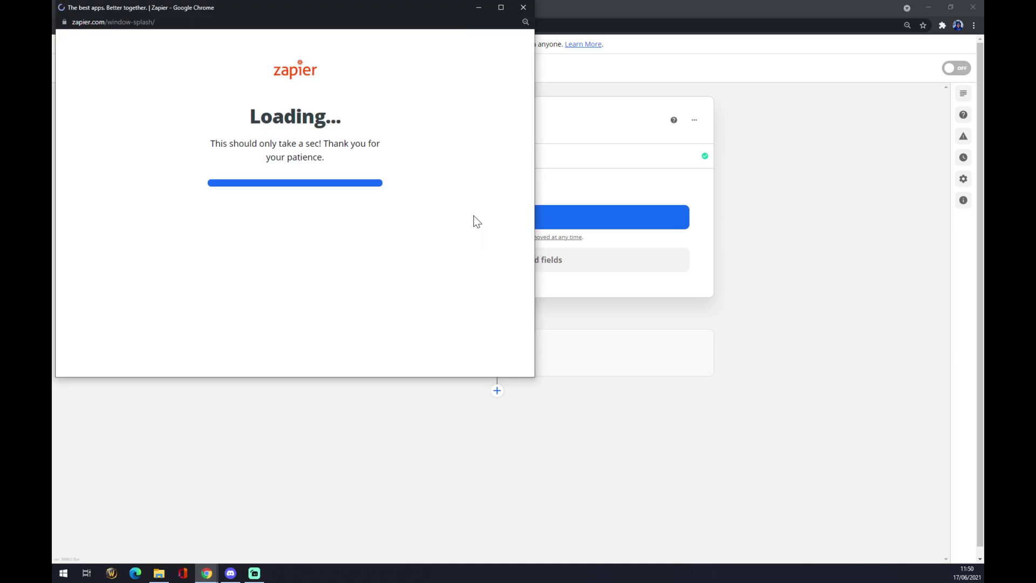
scroll(303, 259, "down", 5)
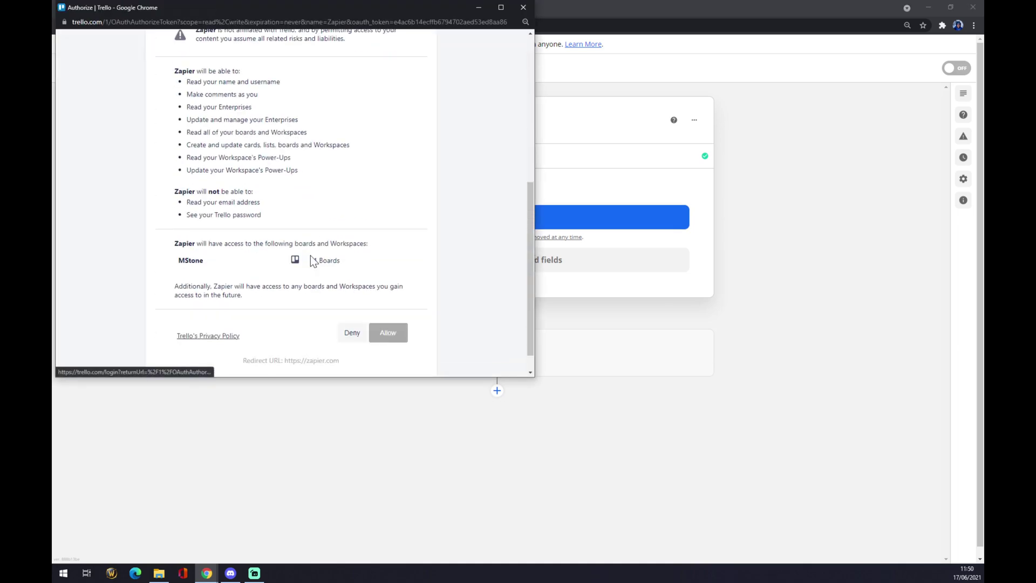
scroll(325, 324, "up", 2)
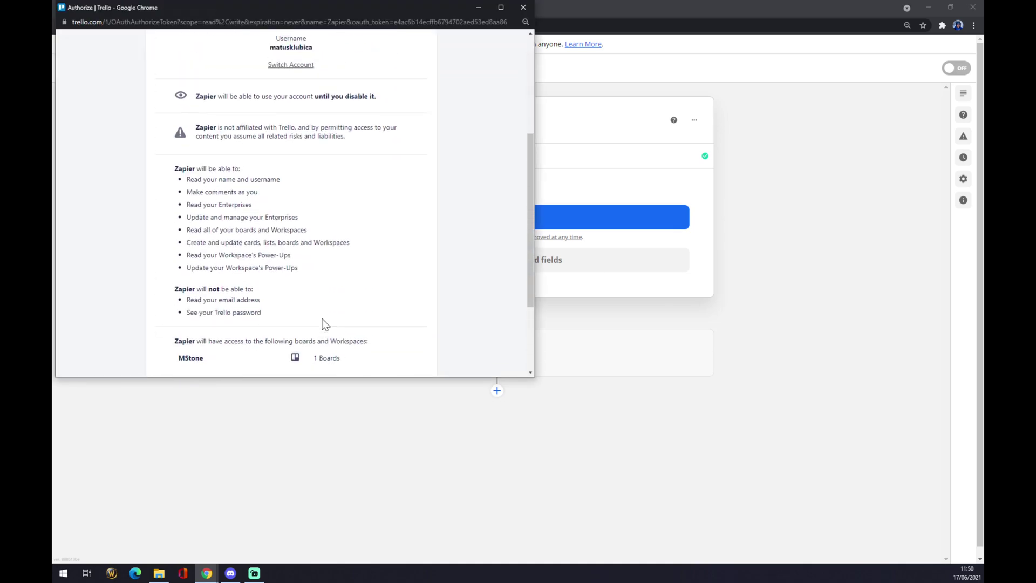
scroll(326, 324, "up", 4)
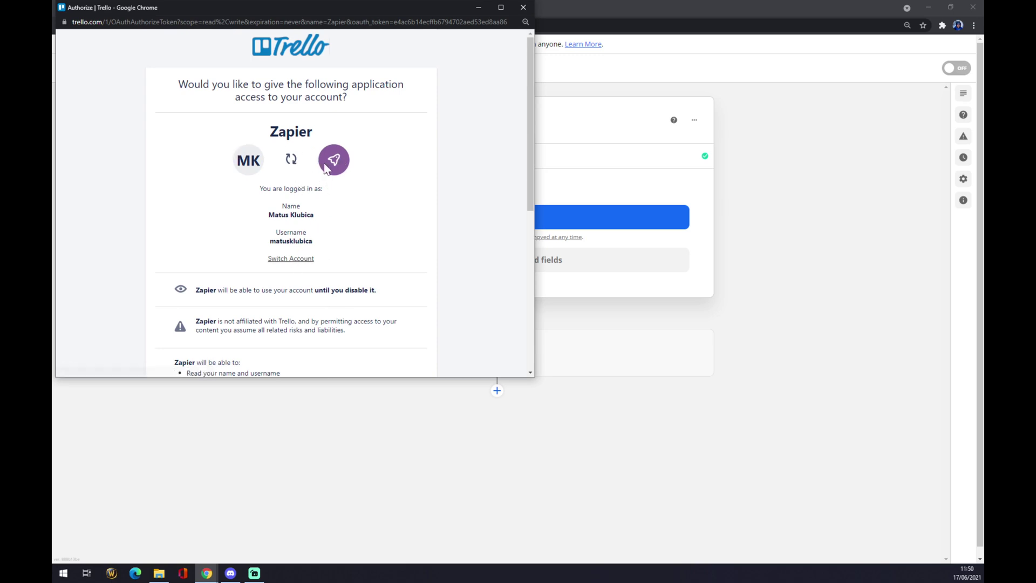
scroll(335, 246, "down", 5)
scroll(234, 272, "down", 2)
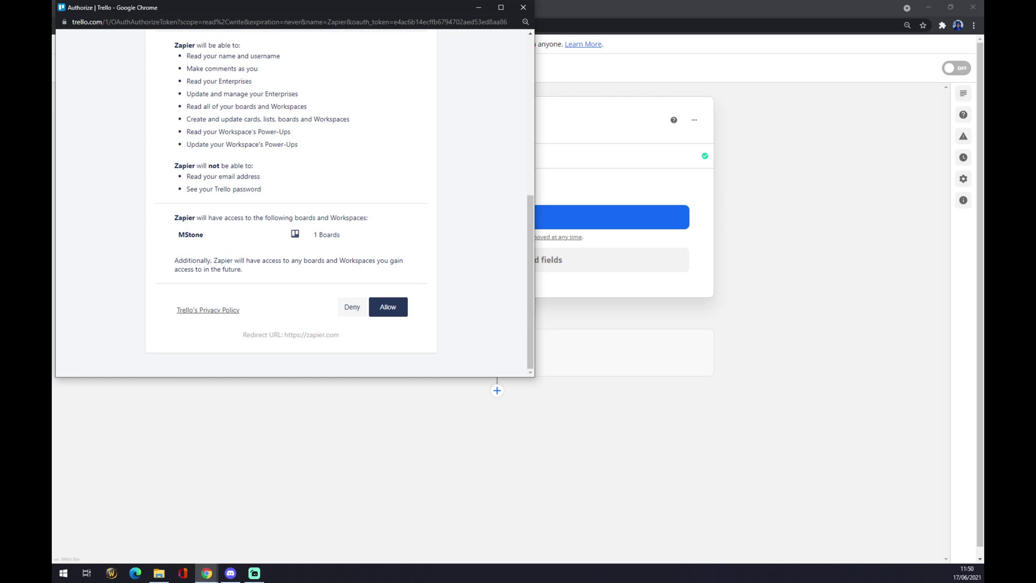
left_click(387, 307)
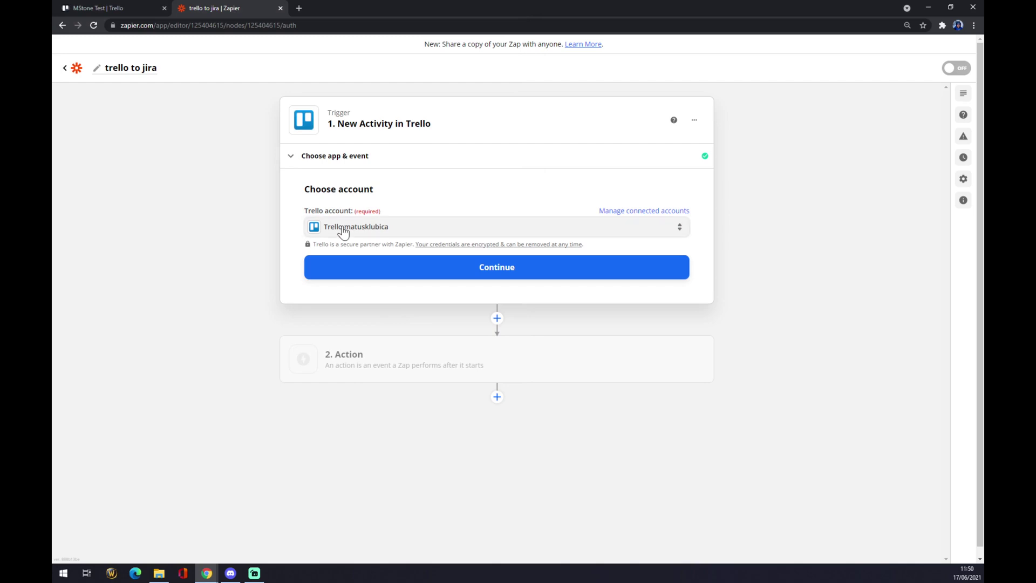
- Configure the trigger with Activity set to Any Activity and the MStone Test board
left_click(458, 274)
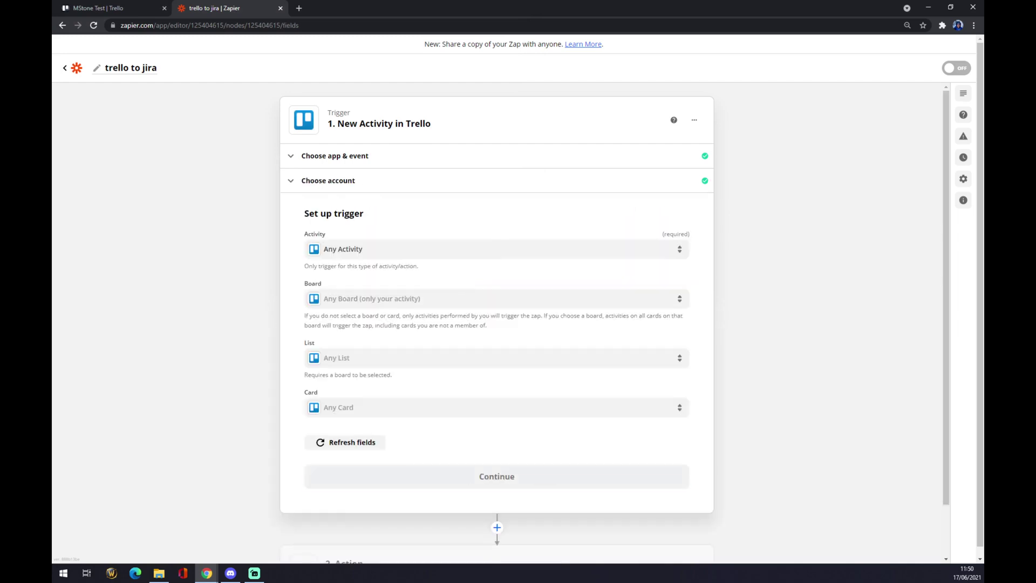
left_click(373, 199)
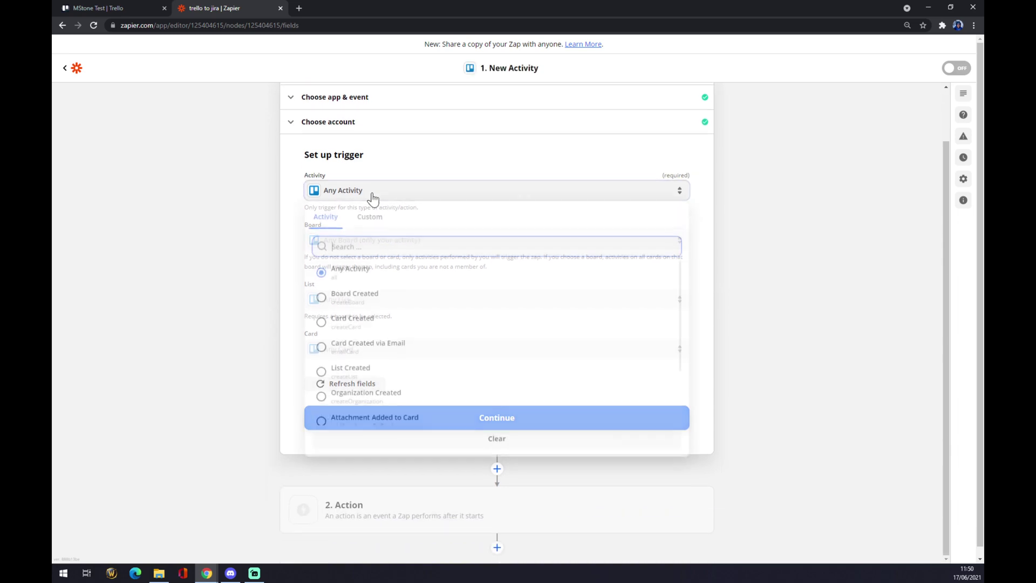
scroll(358, 348, "down", 5)
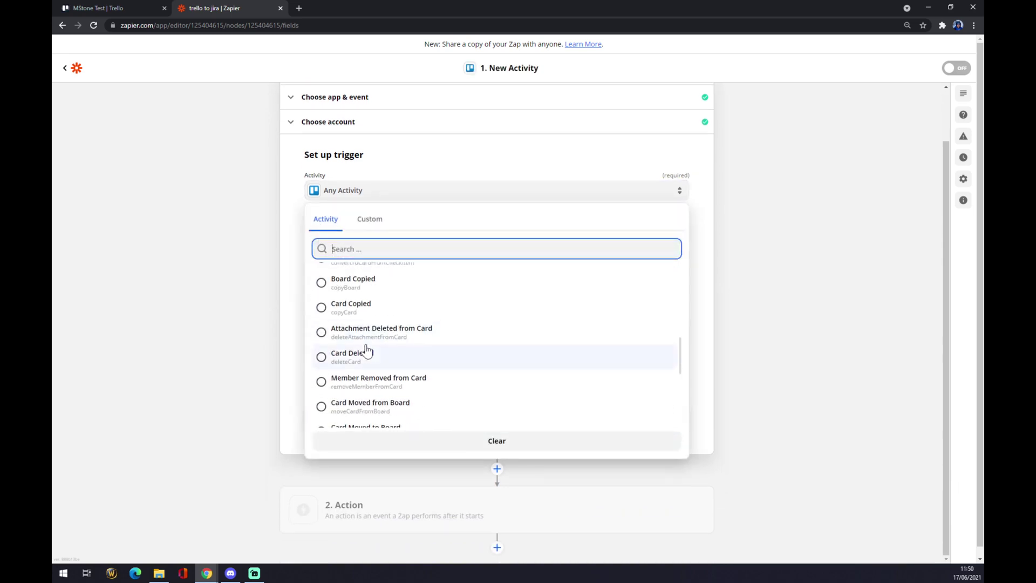
scroll(364, 347, "up", 5)
left_click(360, 197)
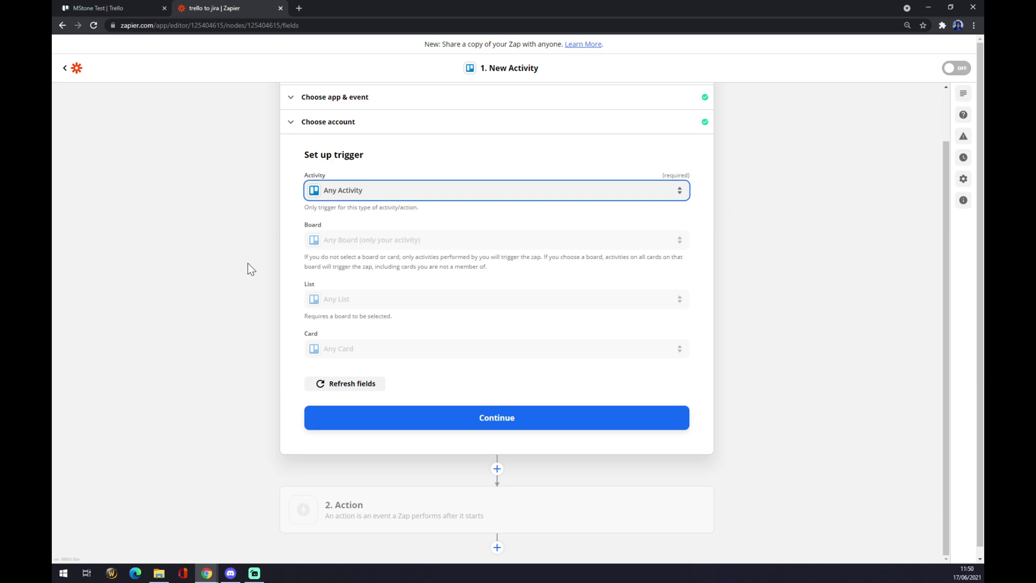
left_click(362, 247)
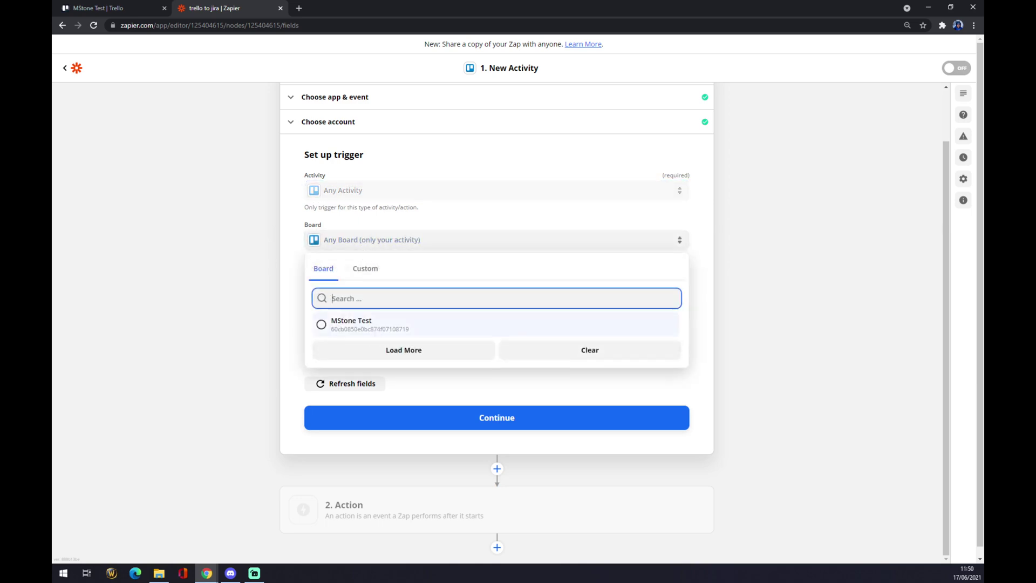
left_click(376, 330)
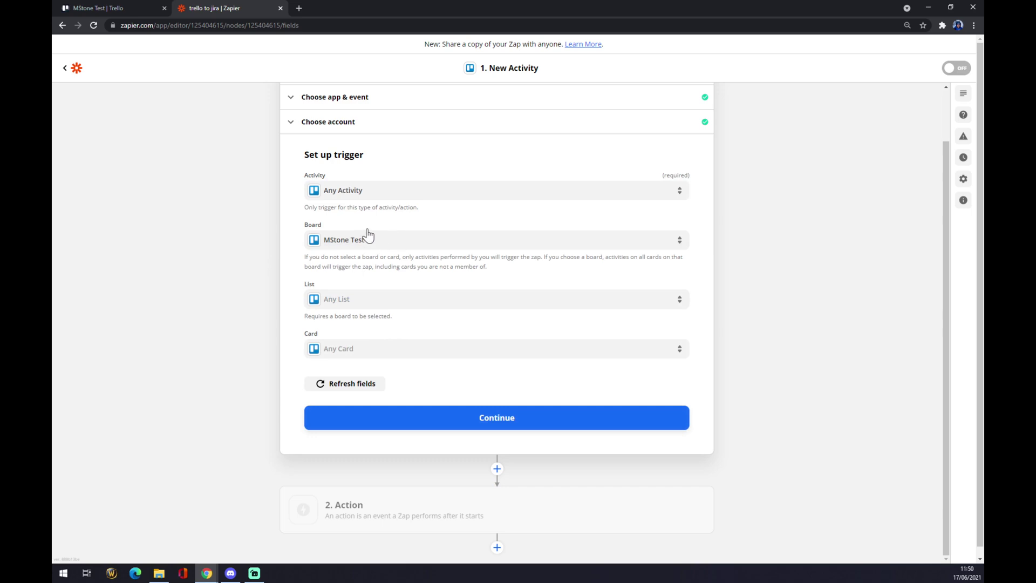
- Check the MStone Test board in Trello, then return and continue the trigger setup
left_click(108, 7)
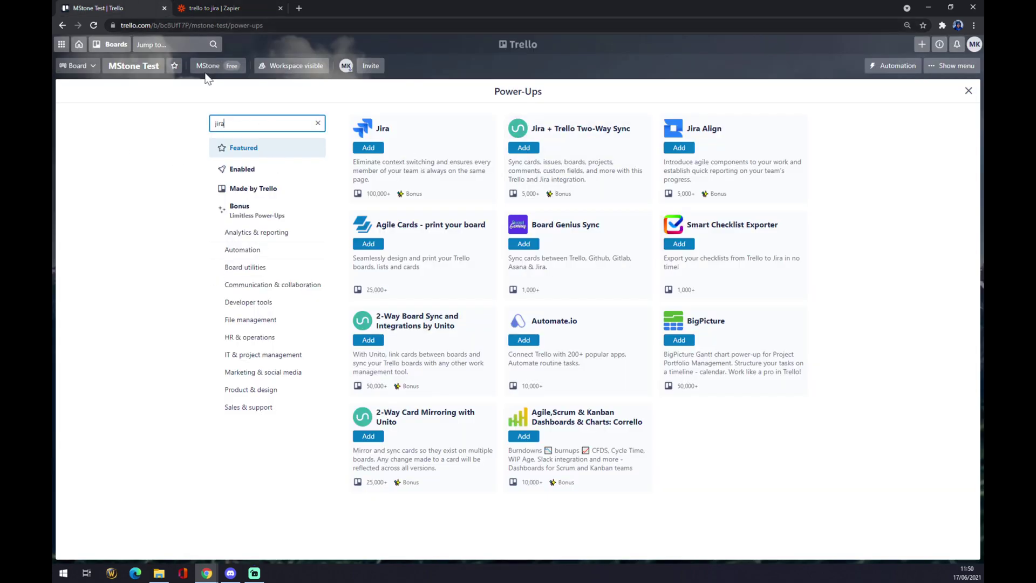
left_click(148, 68)
left_click(81, 221)
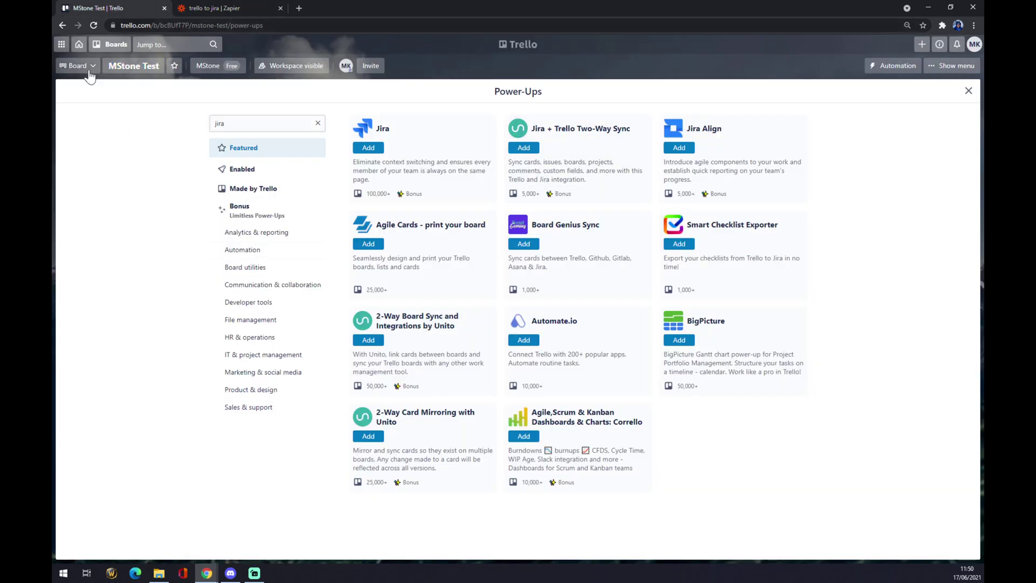
left_click(202, 7)
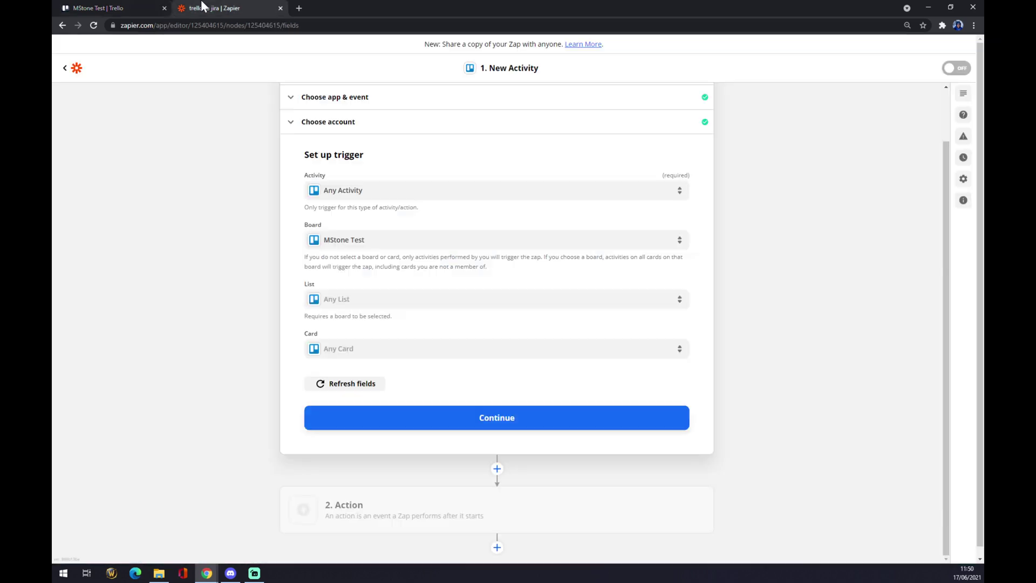
left_click(452, 415)
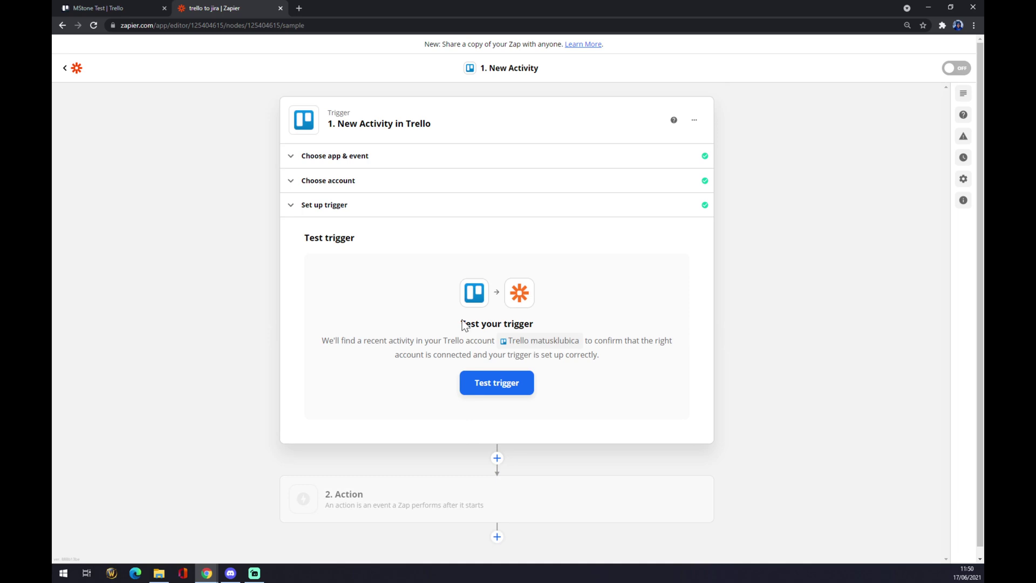
- Add a Jira Software Cloud action with the Update Issue event and continue
left_click(399, 504)
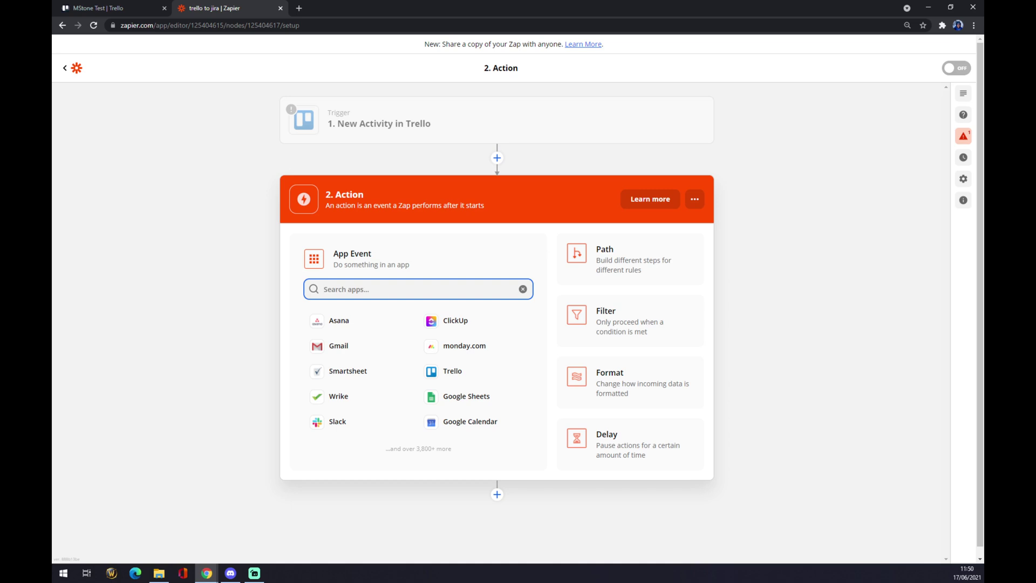
type("jira")
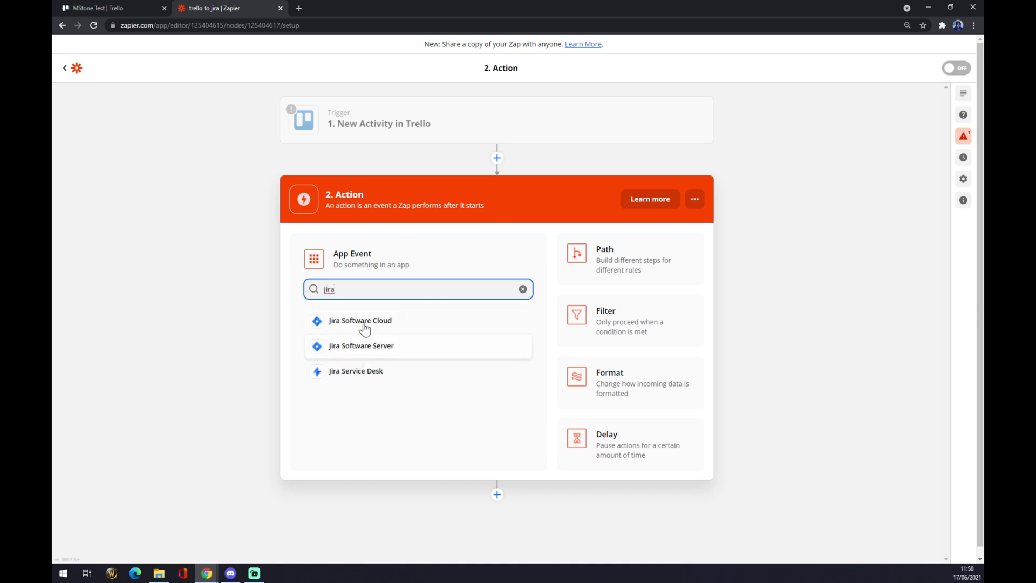
left_click(361, 324)
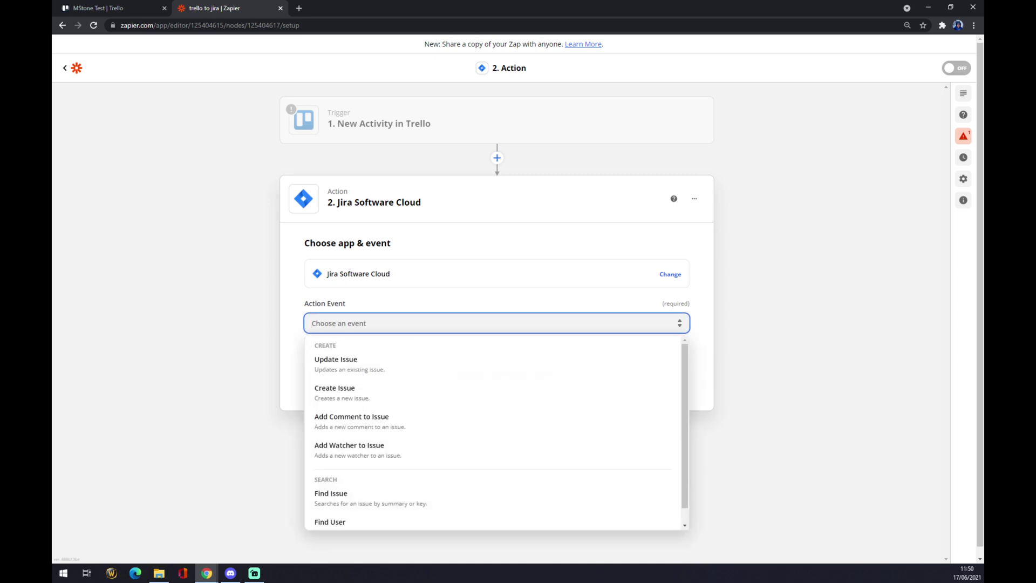
mouse_move(351, 134)
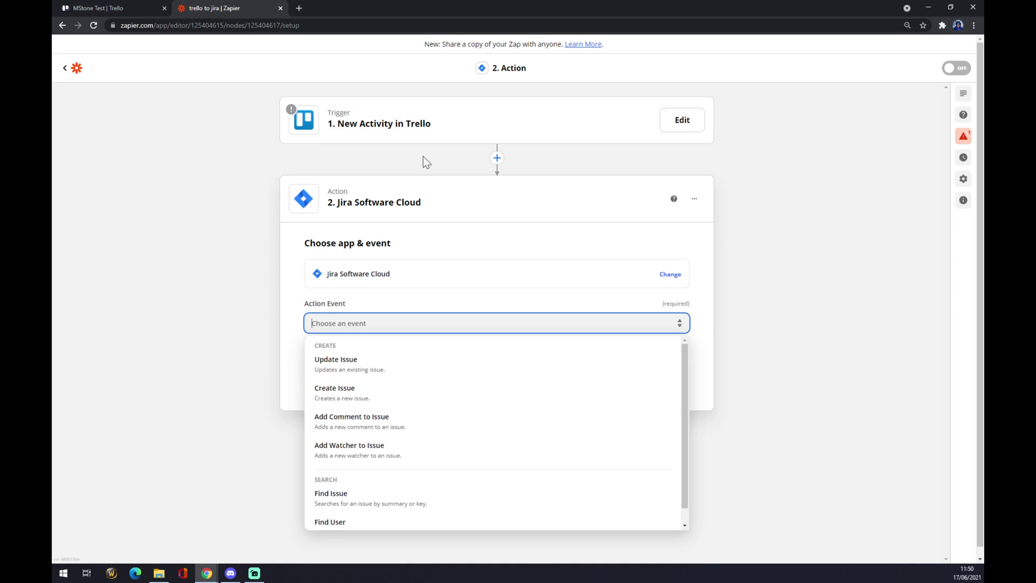
left_click(352, 360)
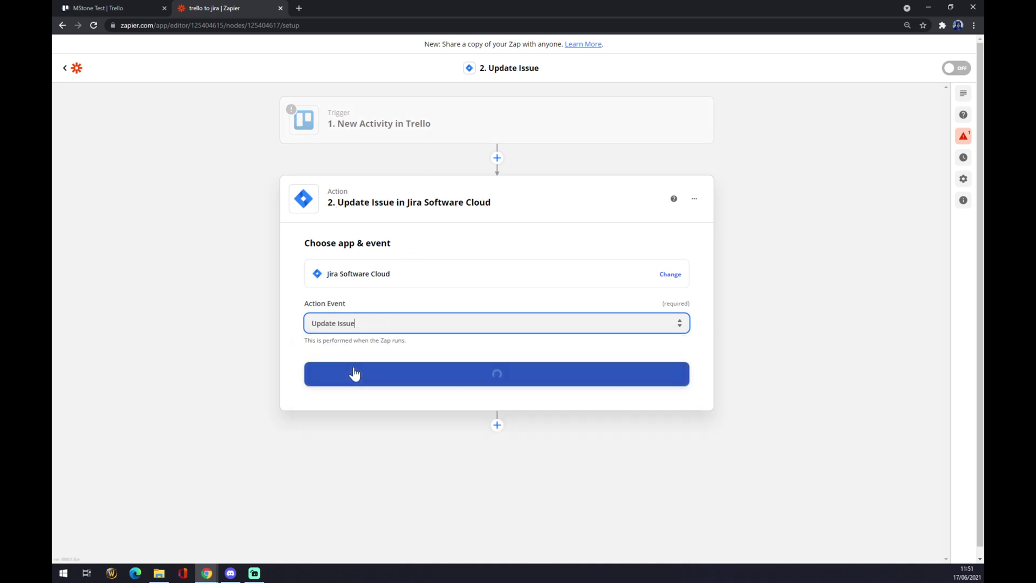
left_click(462, 372)
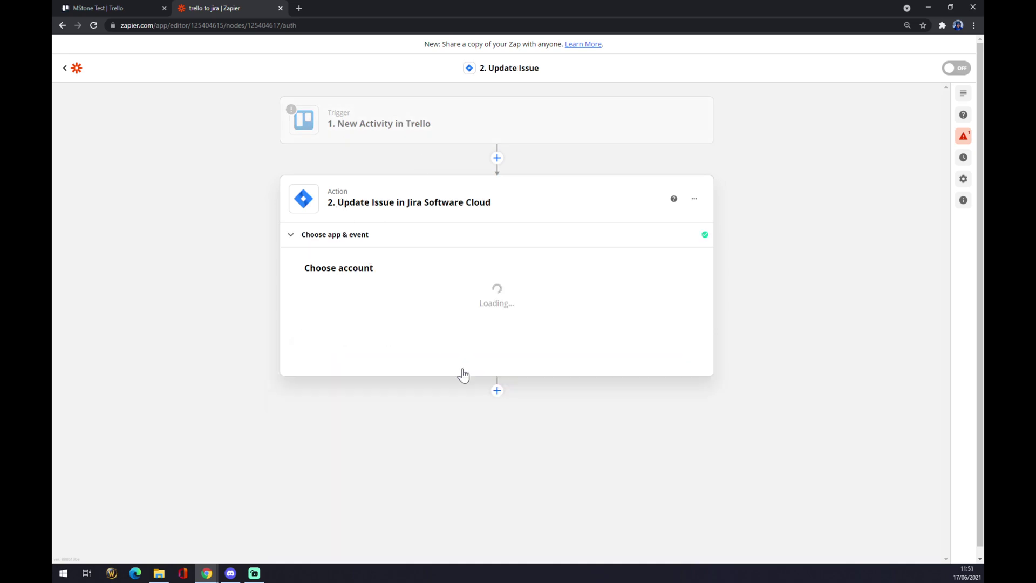